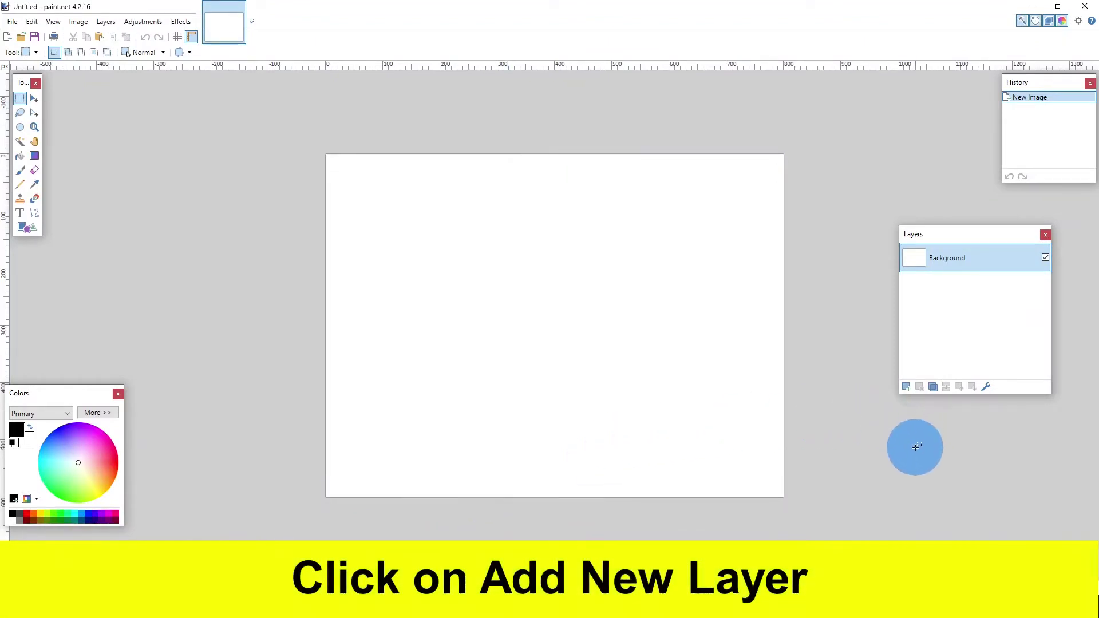
Step: On a new transparent layer, type 'Happy Birthday' in Calibri 12 near the canvas top-centre
left_click(907, 389)
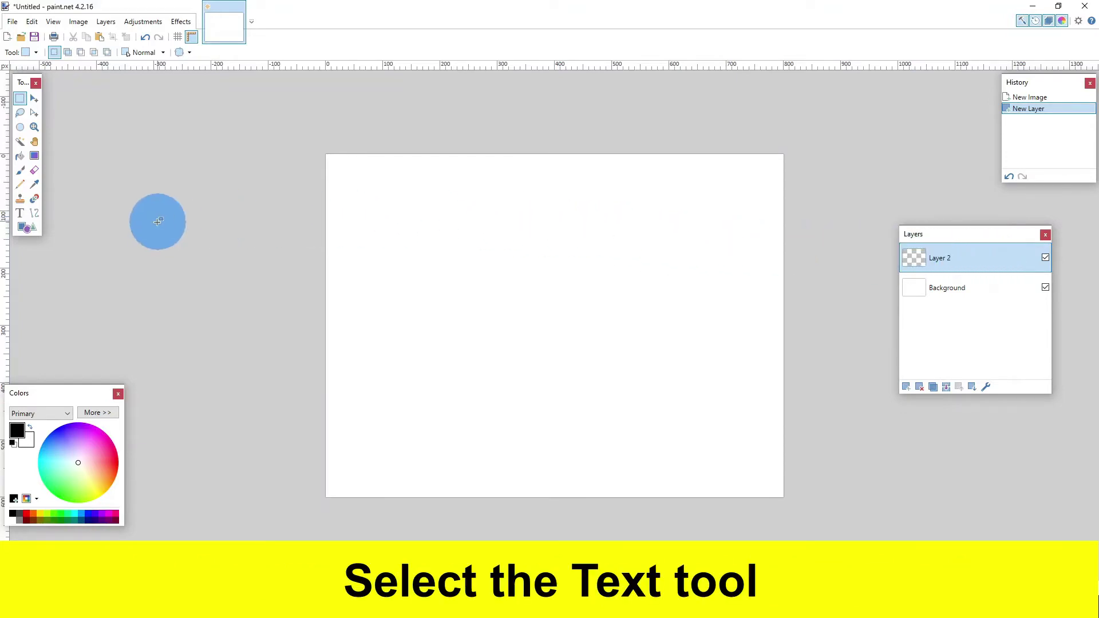
left_click(20, 214)
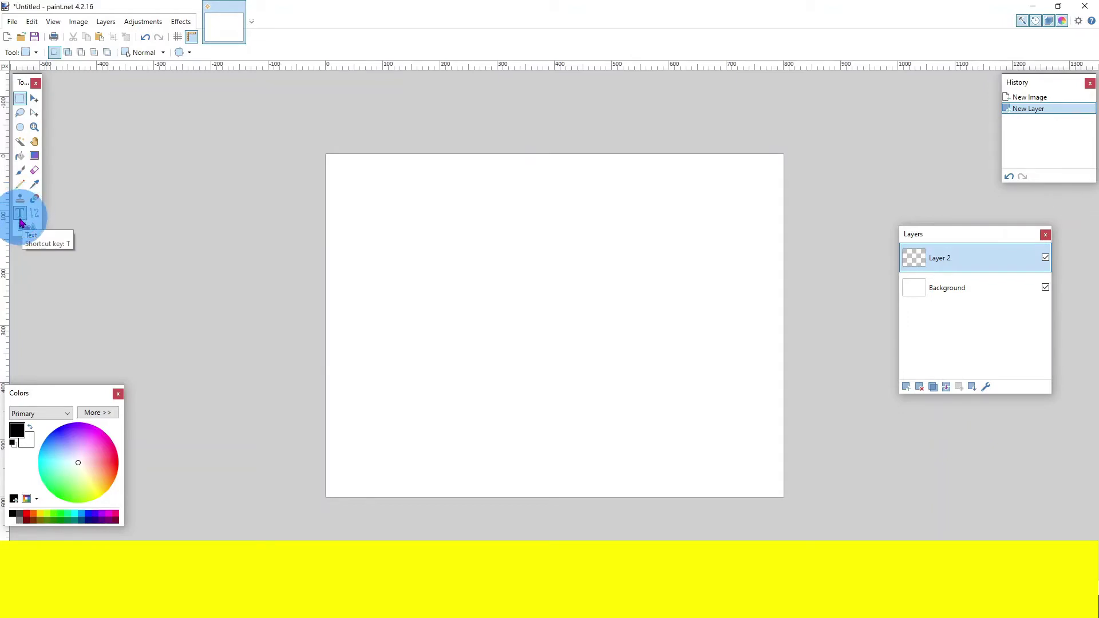
left_click(20, 218)
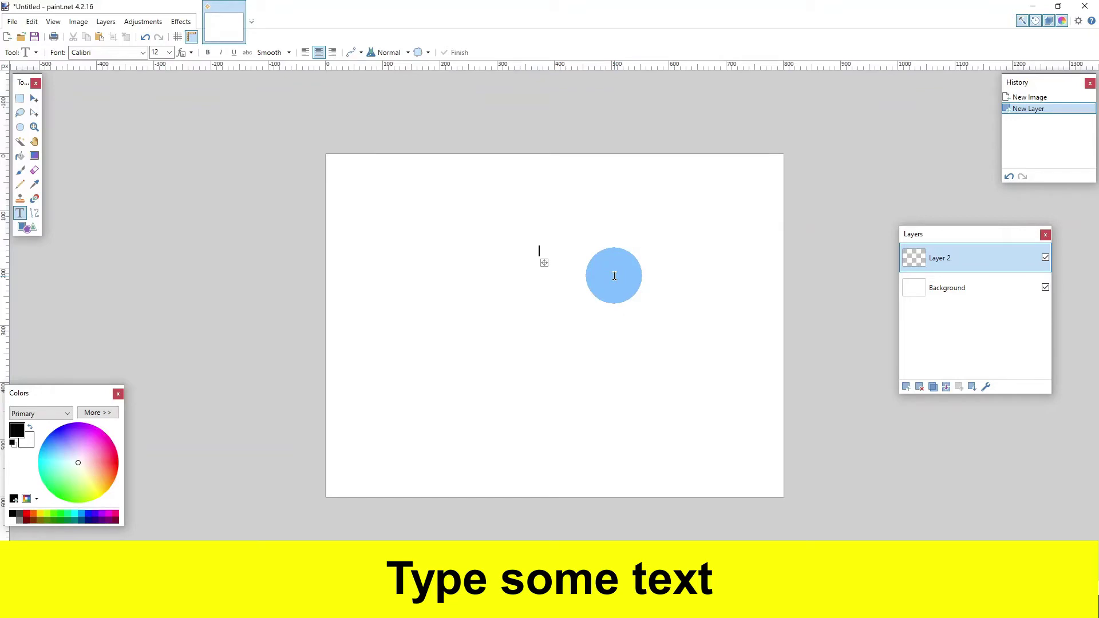
type("Happy Birthday")
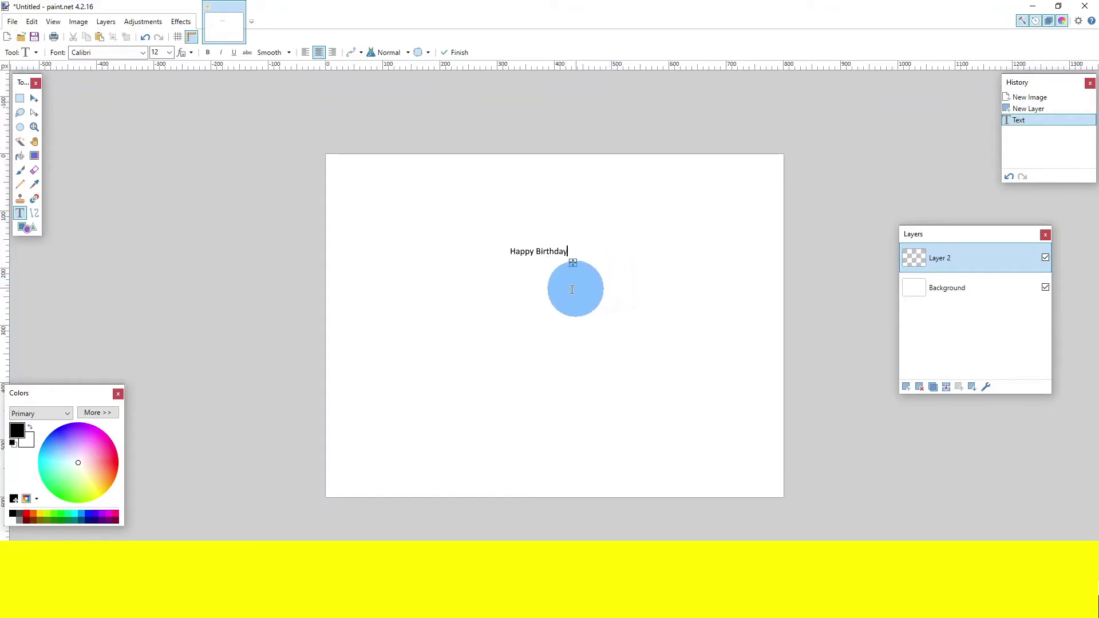
Step: Restyle the 'Happy Birthday' text as Georgia, size 72, in red
left_click(142, 55)
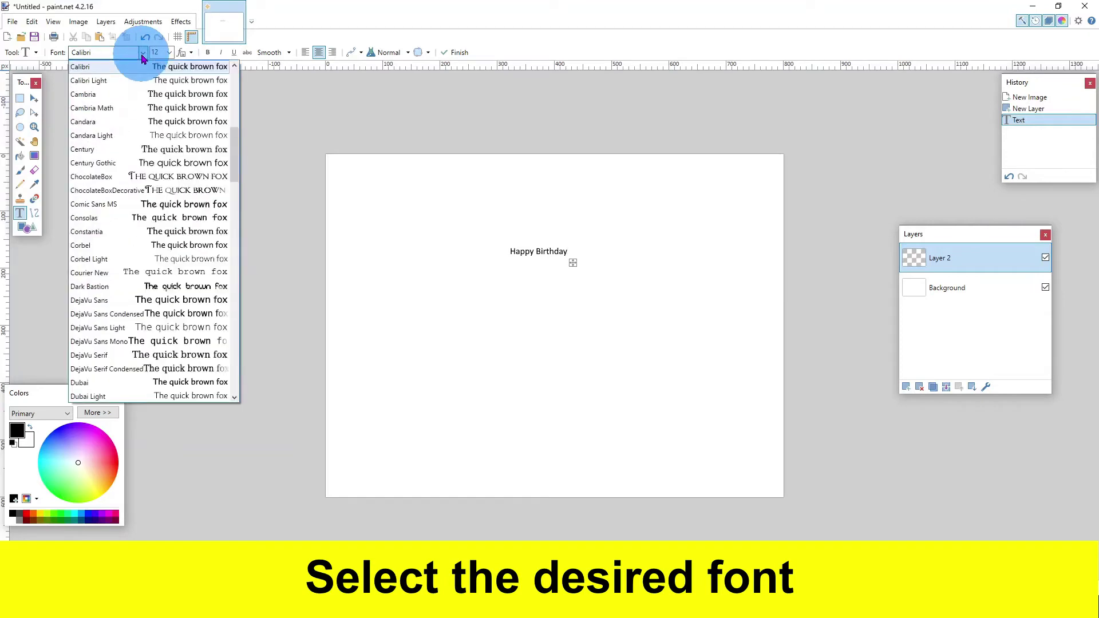
scroll(240, 146, "down", 2)
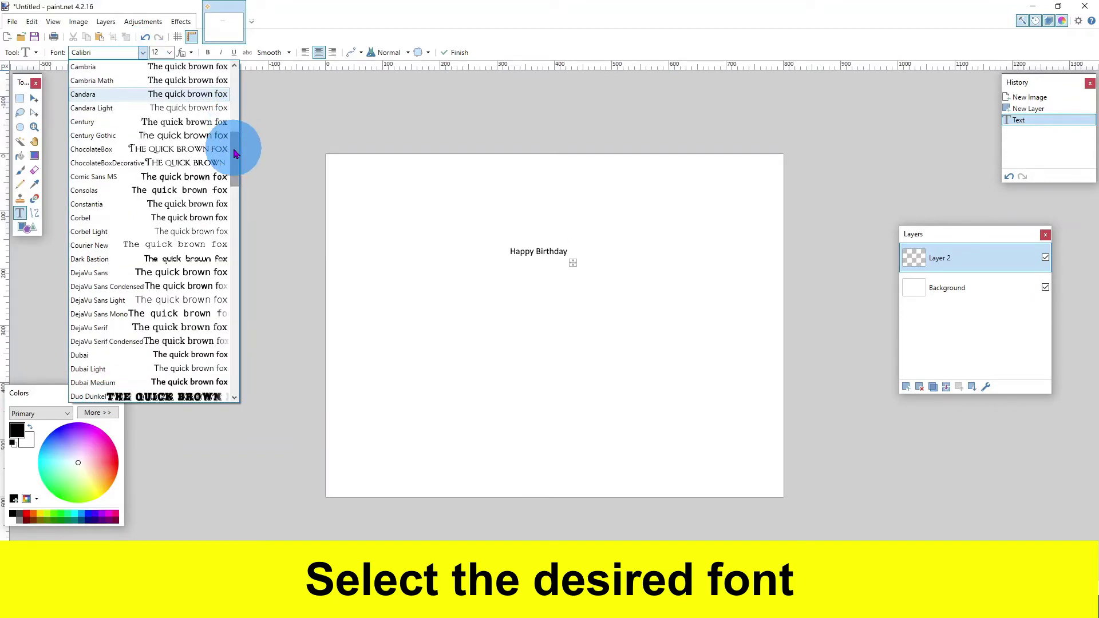
left_click_drag(235, 154, 235, 212)
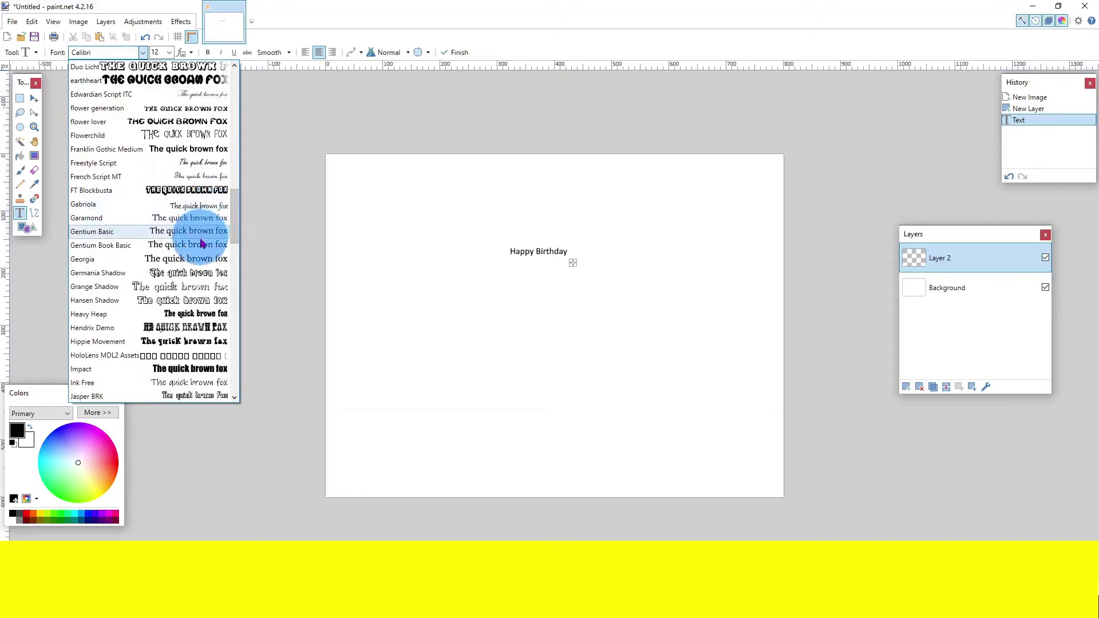
left_click(196, 260)
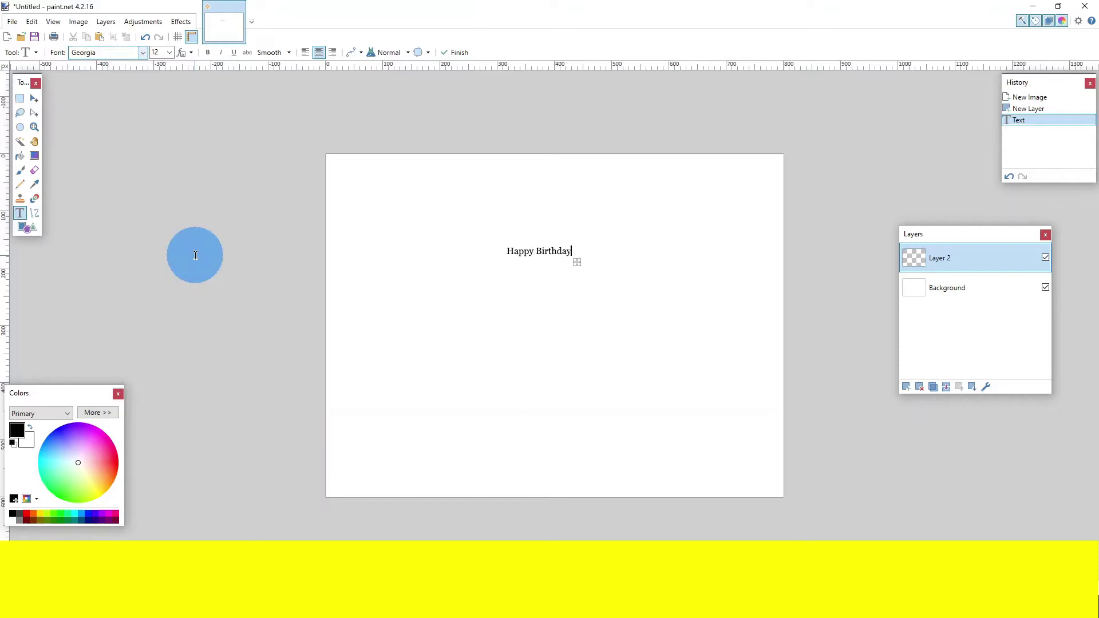
left_click(169, 52)
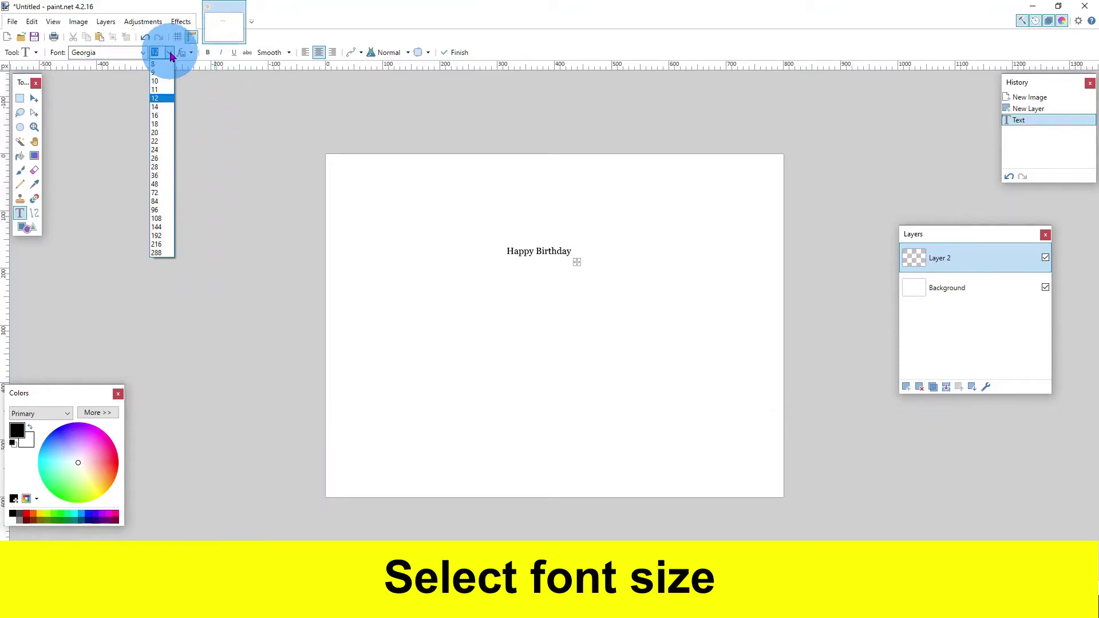
left_click(161, 193)
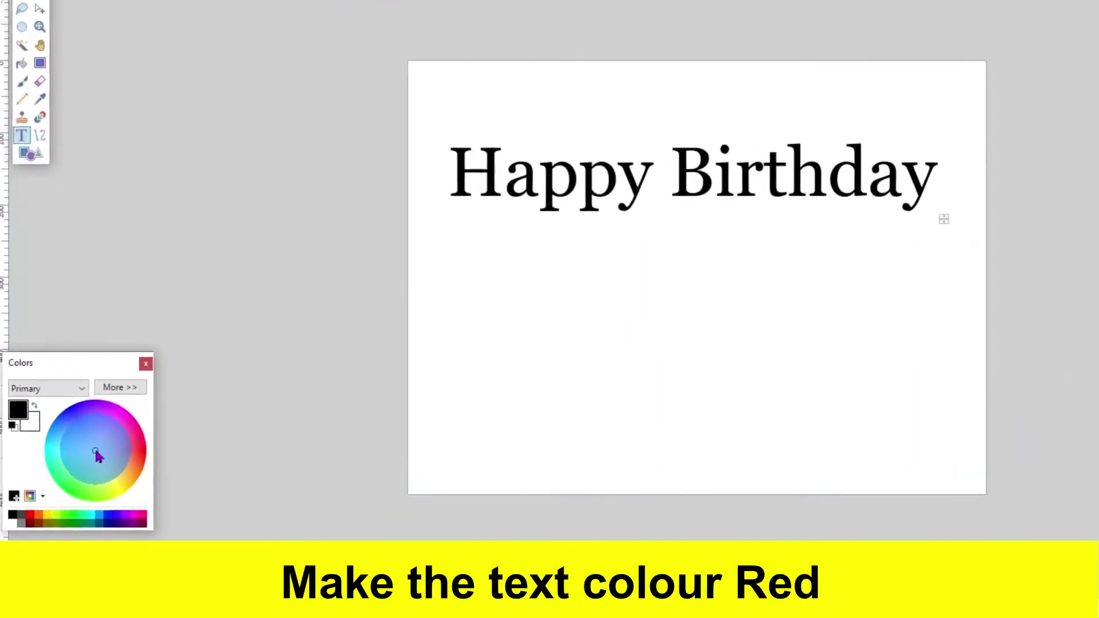
left_click(104, 457)
left_click_drag(159, 424, 193, 418)
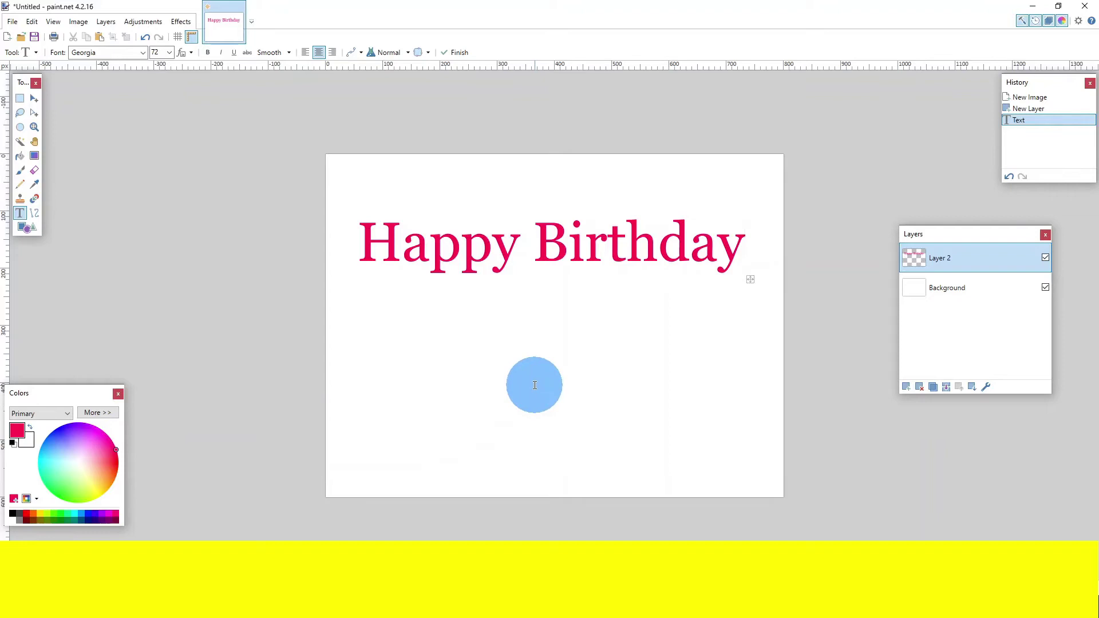
Step: Commit the red text and duplicate its layer into a second Layer 2
left_click(457, 54)
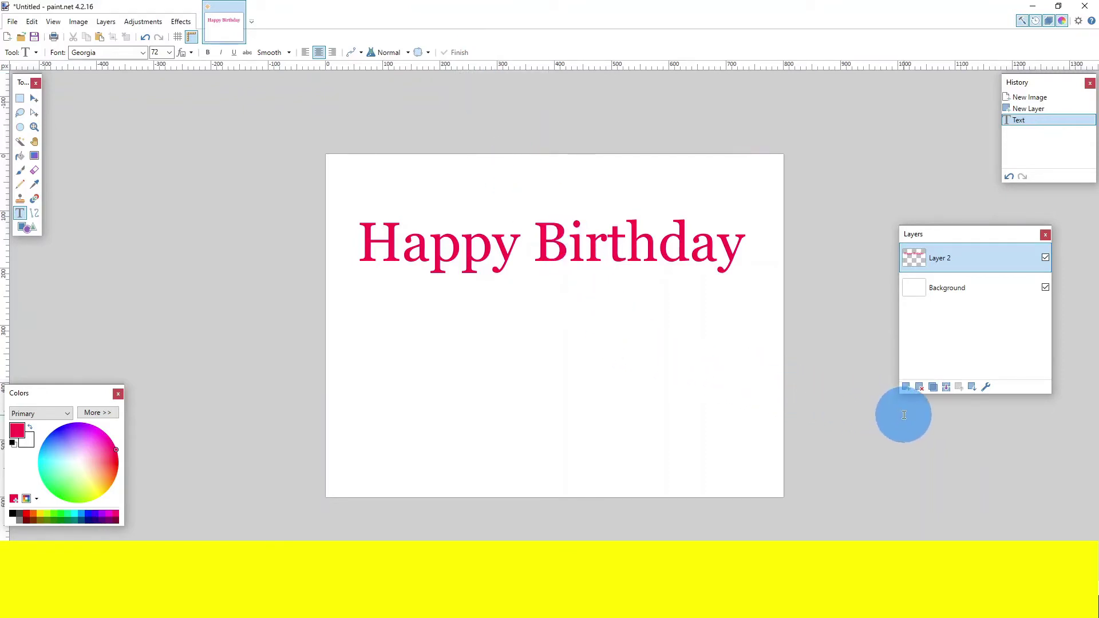
left_click(932, 388)
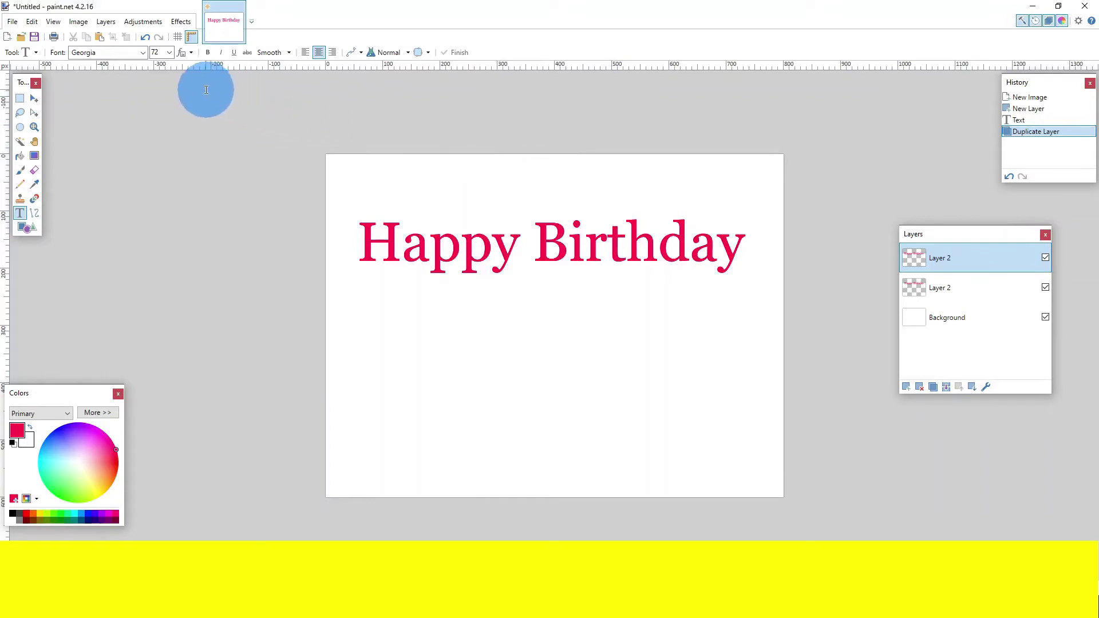
Step: Turn the top text copy black with Hue / Saturation: Saturation 0, Lightness -100
left_click(144, 26)
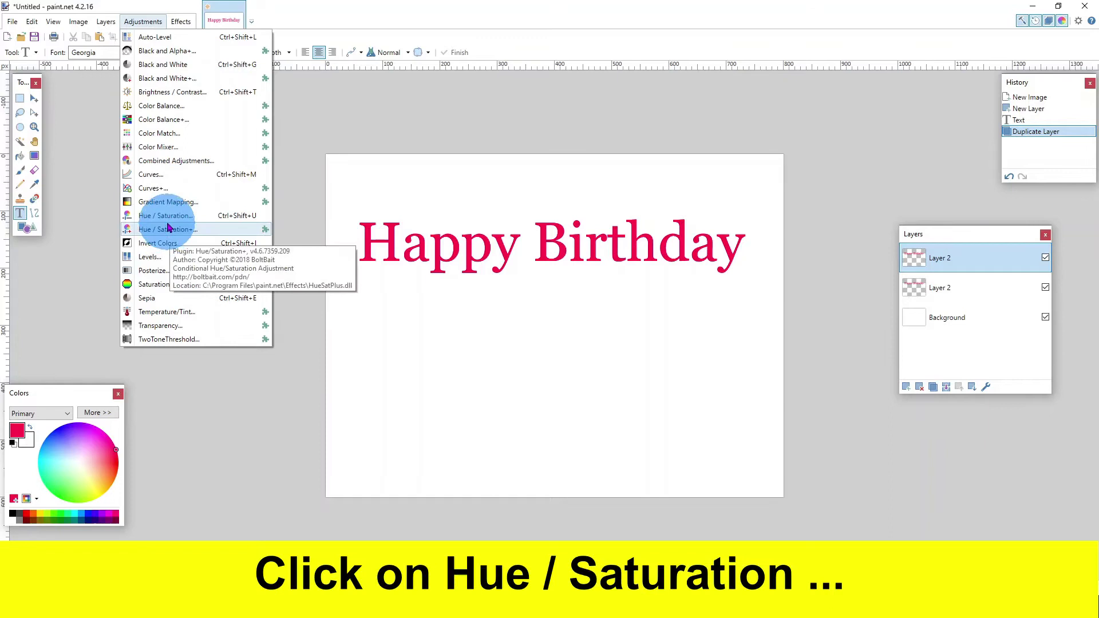
left_click(208, 221)
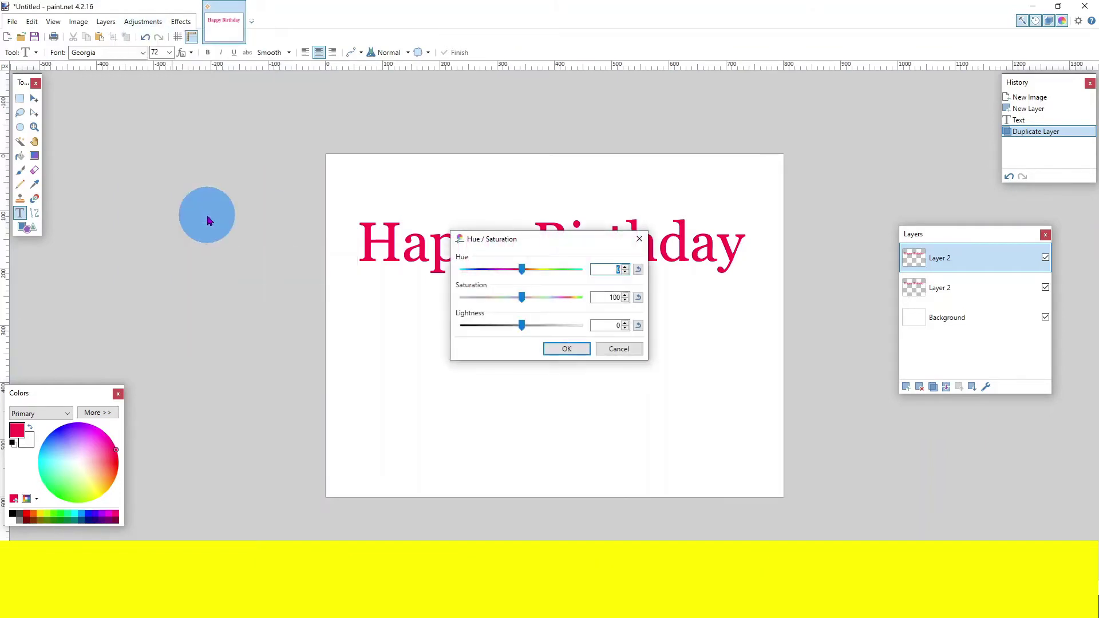
left_click_drag(536, 245, 209, 201)
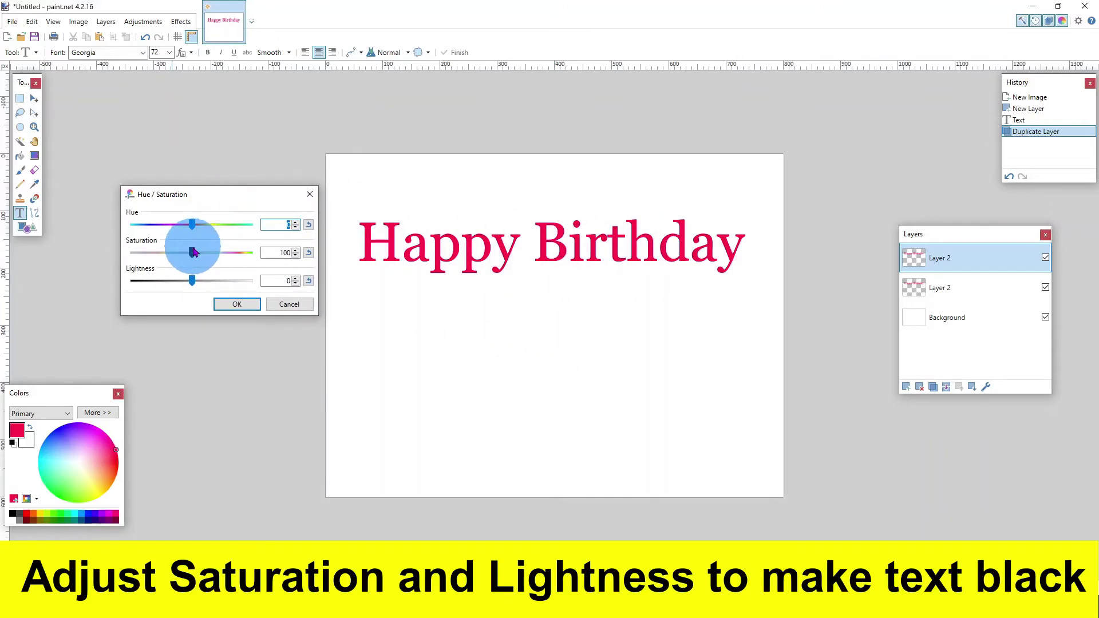
left_click_drag(192, 255, 114, 252)
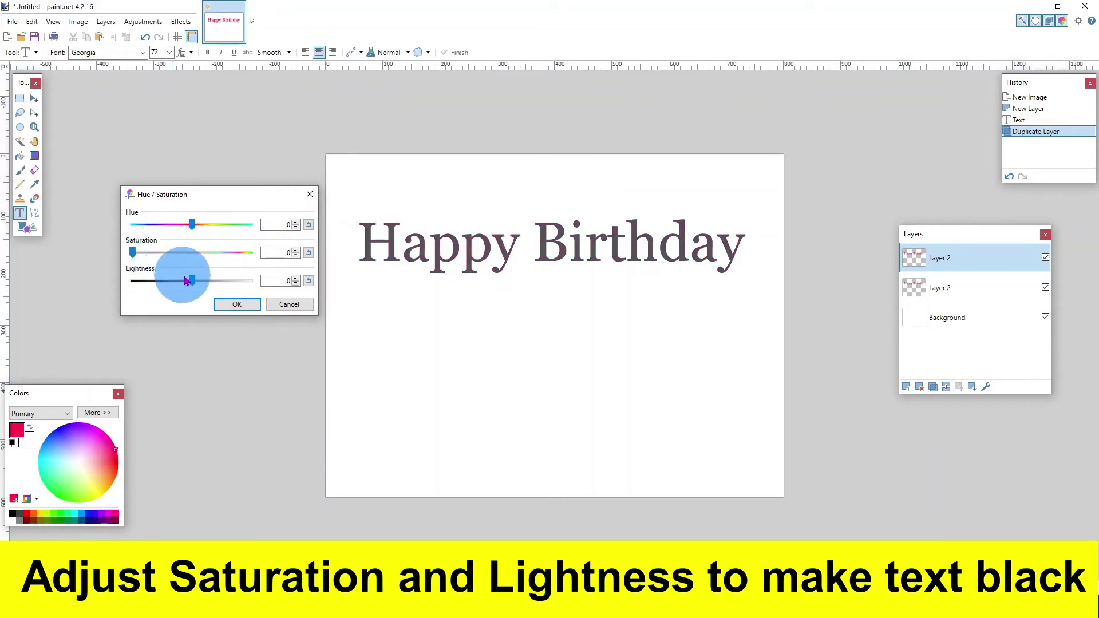
left_click_drag(192, 282, 127, 283)
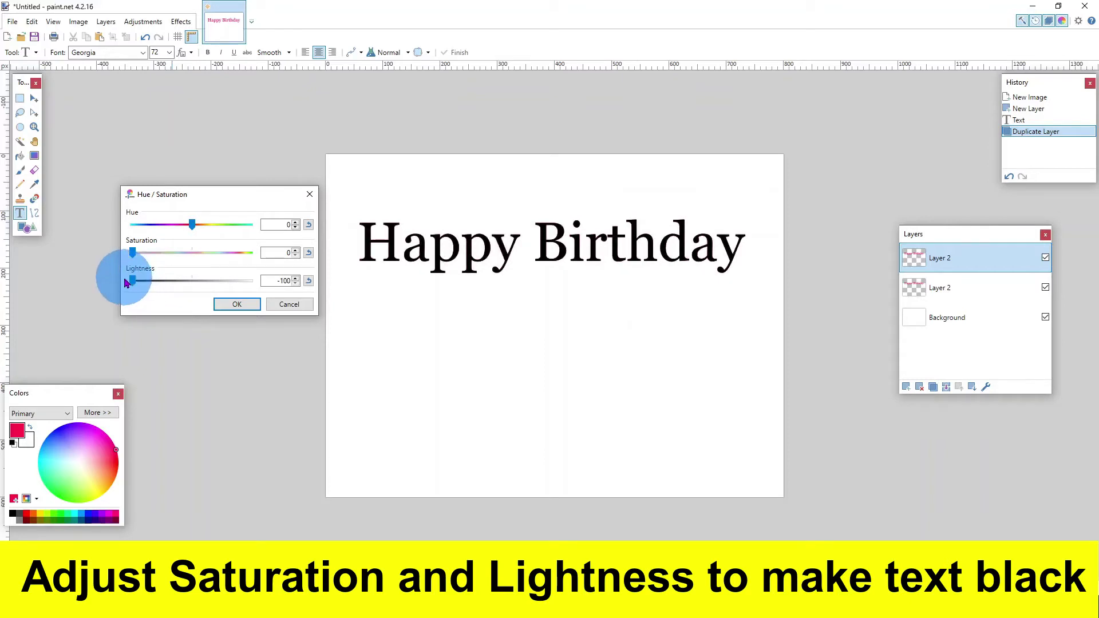
left_click(237, 308)
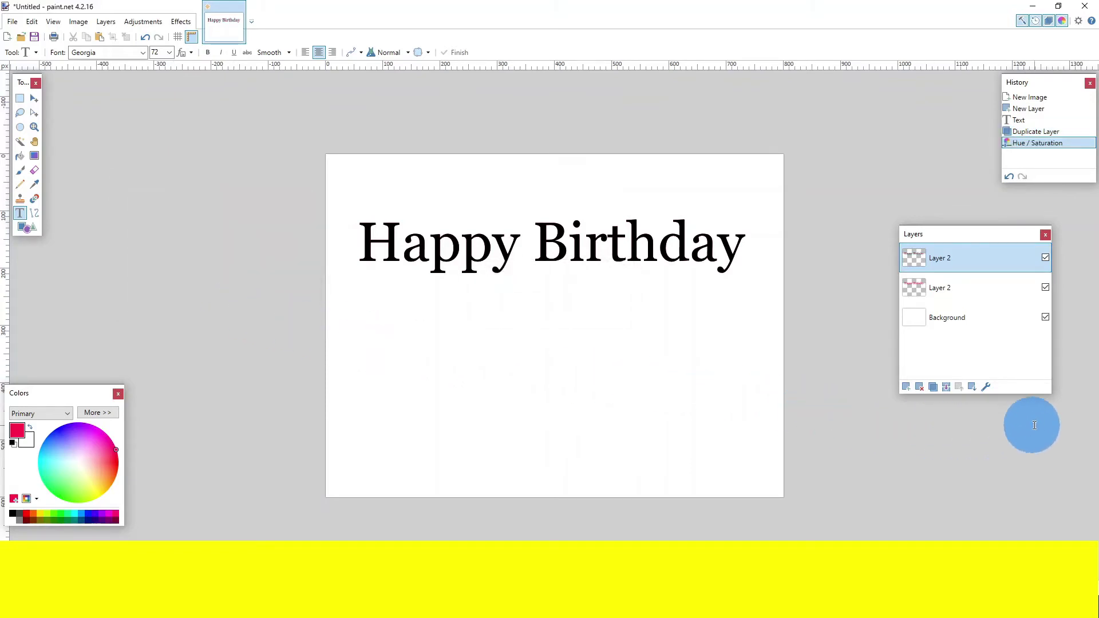
Step: Move the red text layer above the black copy, then select the black layer
left_click(978, 293)
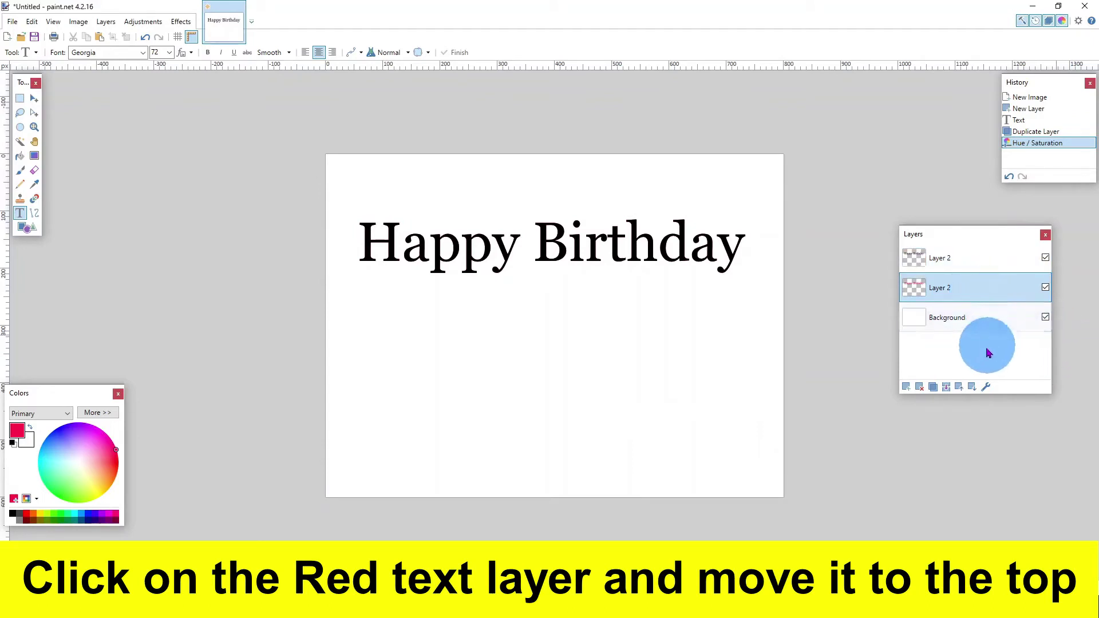
left_click(960, 389)
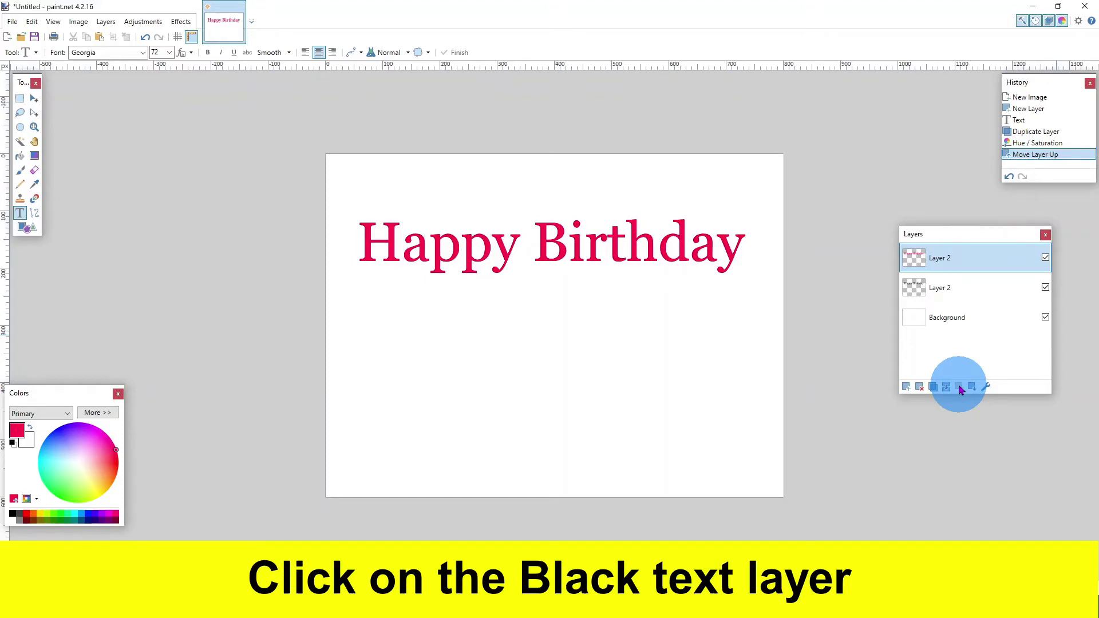
left_click(973, 300)
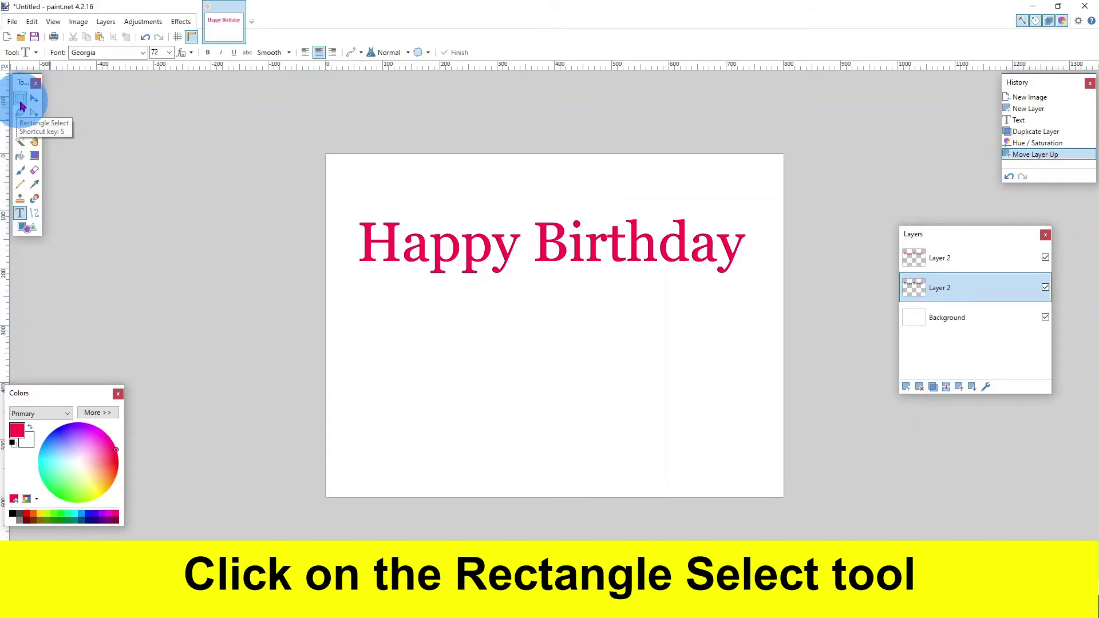
Step: Select the black text and nudge it a few pixels down to form a drop shadow
left_click(20, 103)
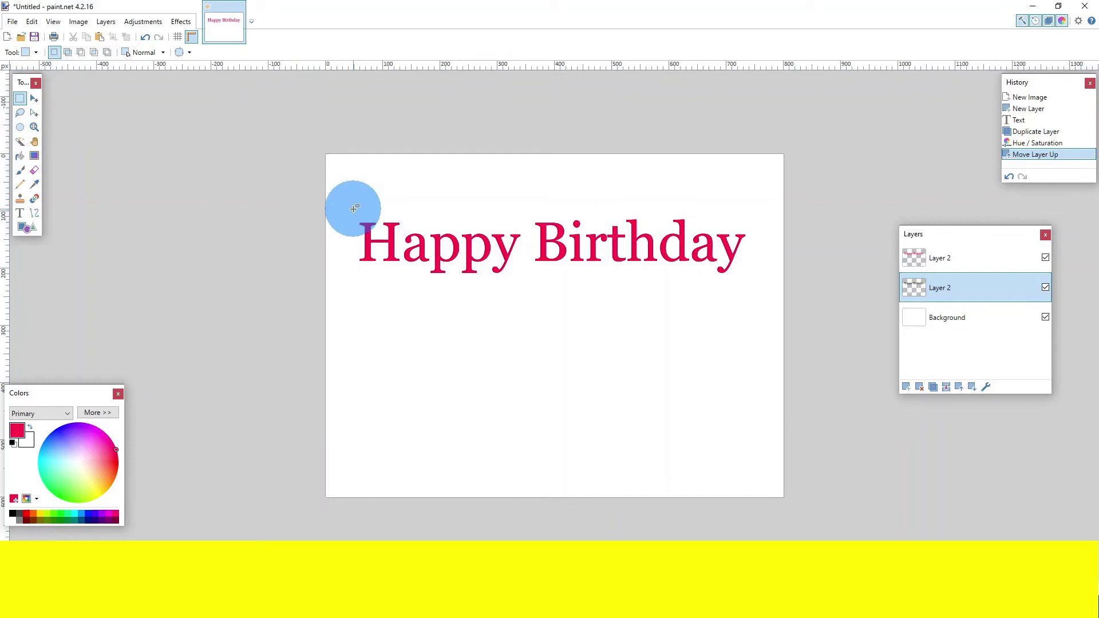
left_click_drag(352, 211, 770, 282)
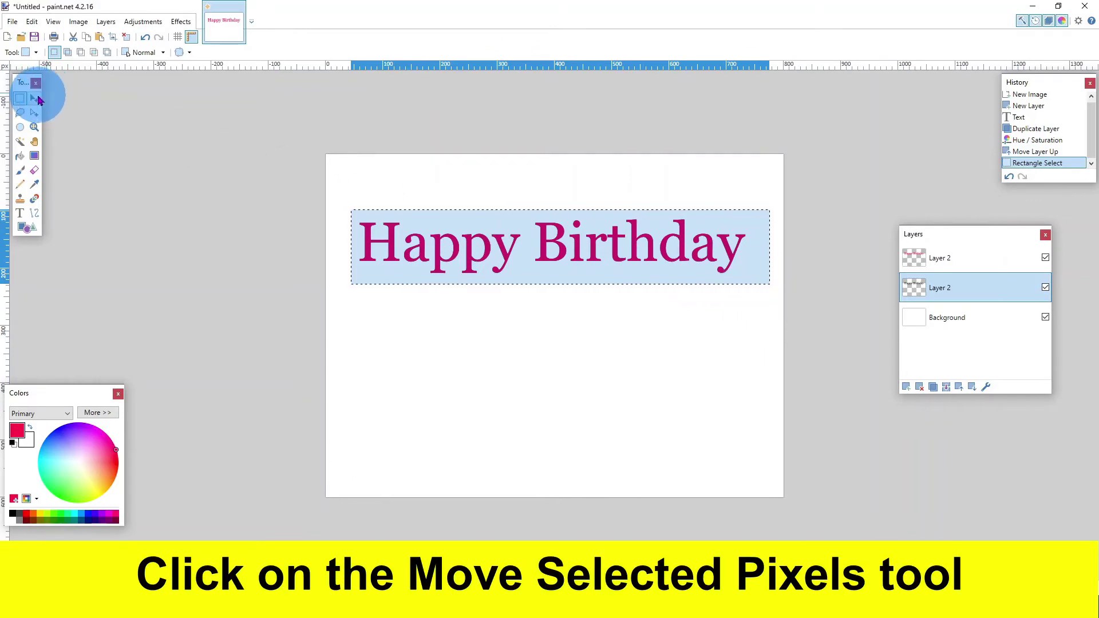
left_click(35, 99)
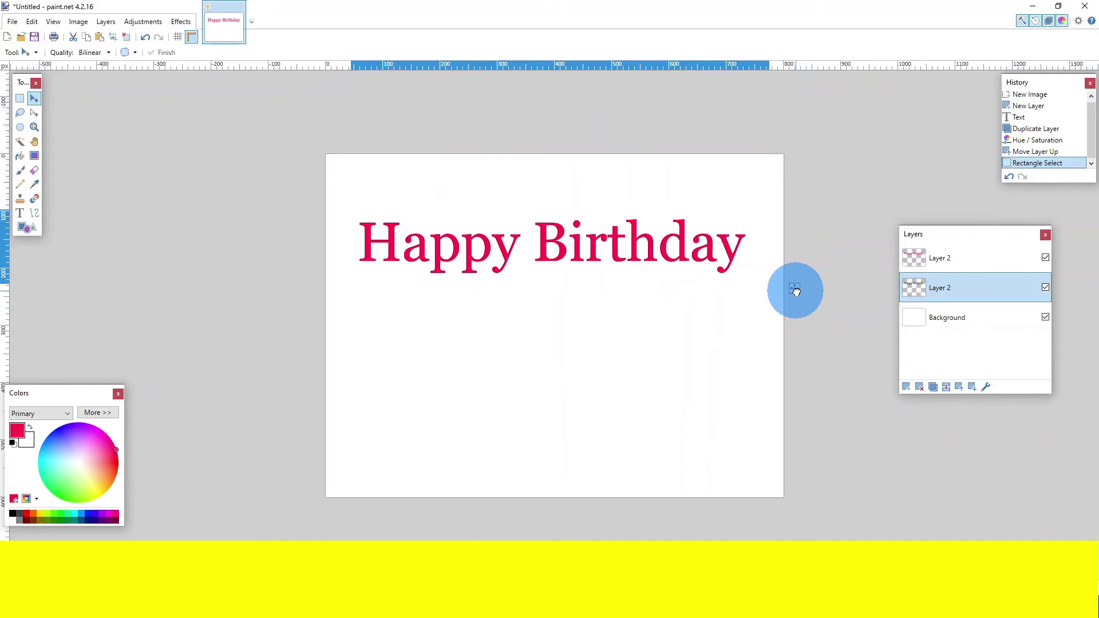
mouse_move(792, 292)
left_mouse_down()
mouse_move(792, 305)
mouse_move(794, 294)
left_mouse_up()
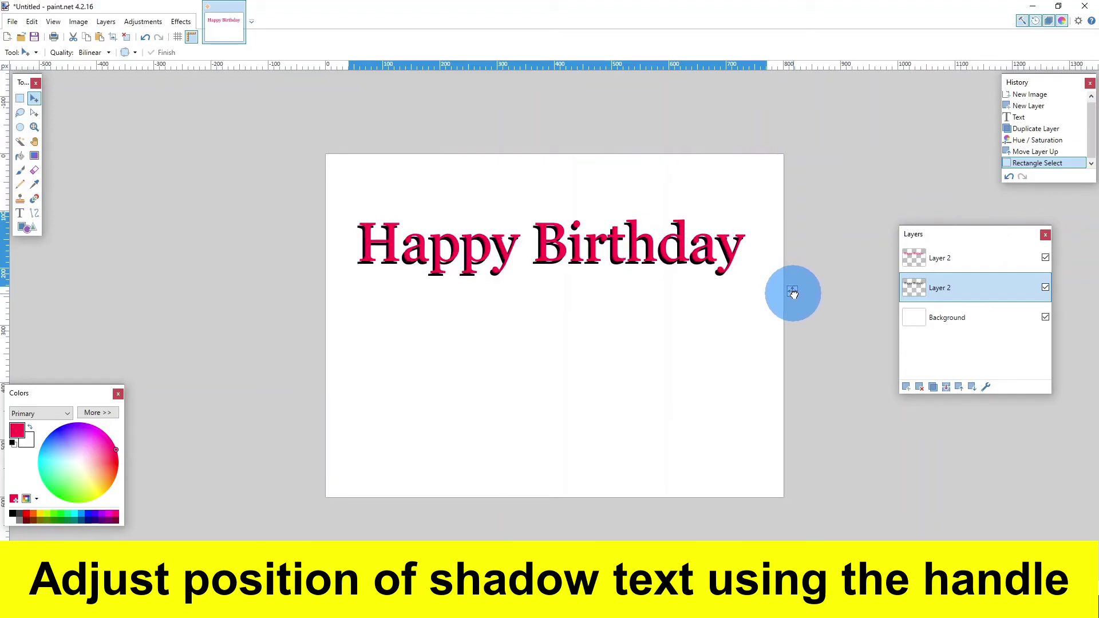
left_click(792, 292)
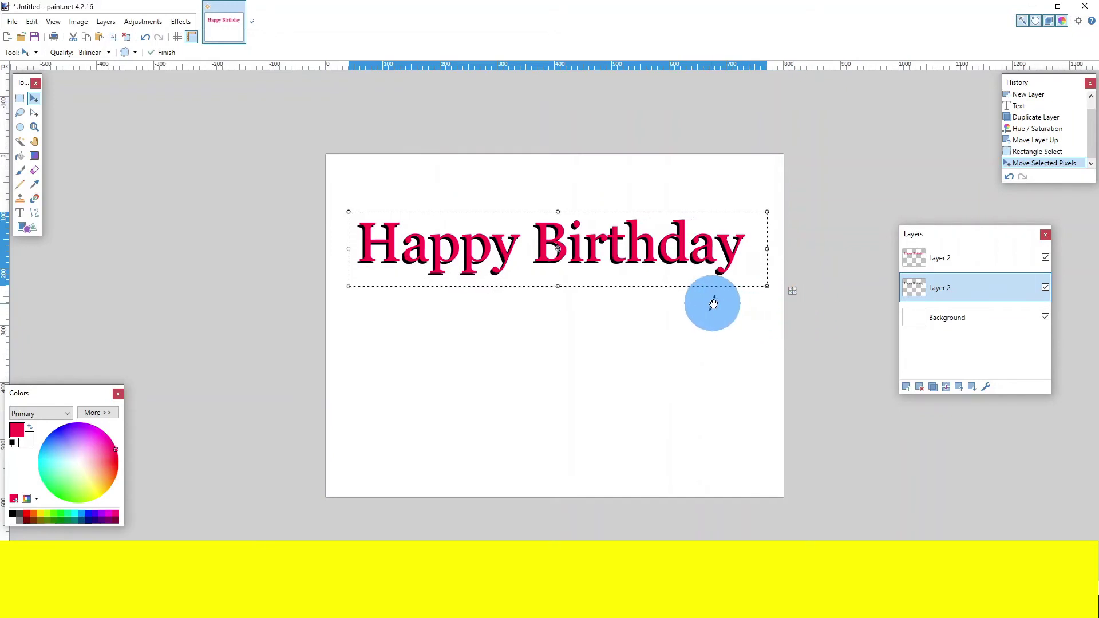
scroll(715, 304, "up", 1)
scroll(714, 303, "up", 2)
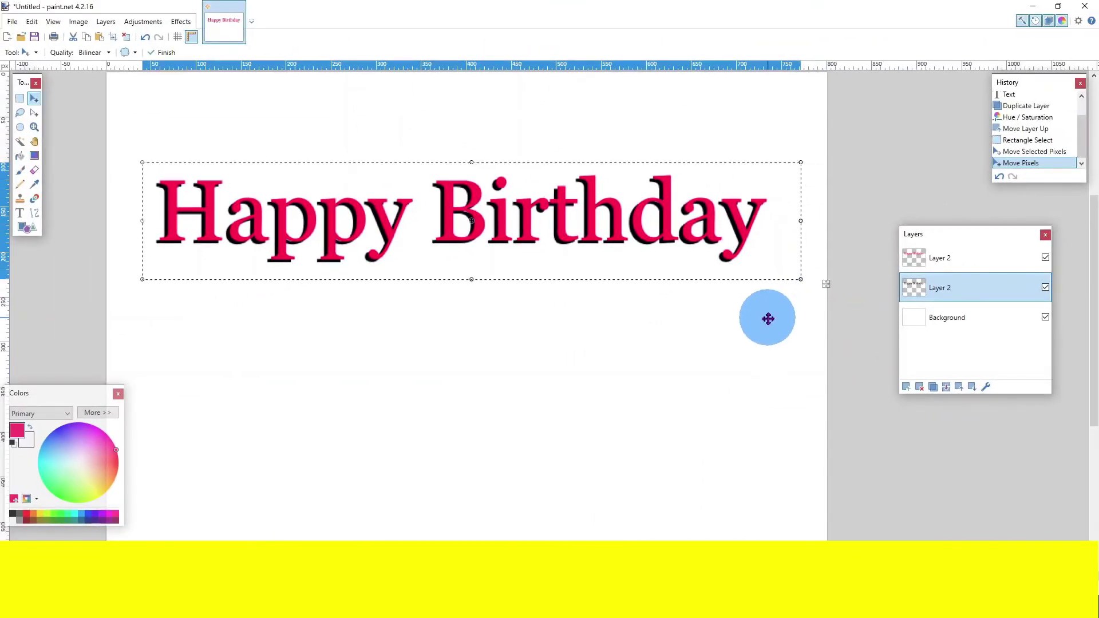
scroll(772, 327, "down", 2)
scroll(774, 334, "down", 1)
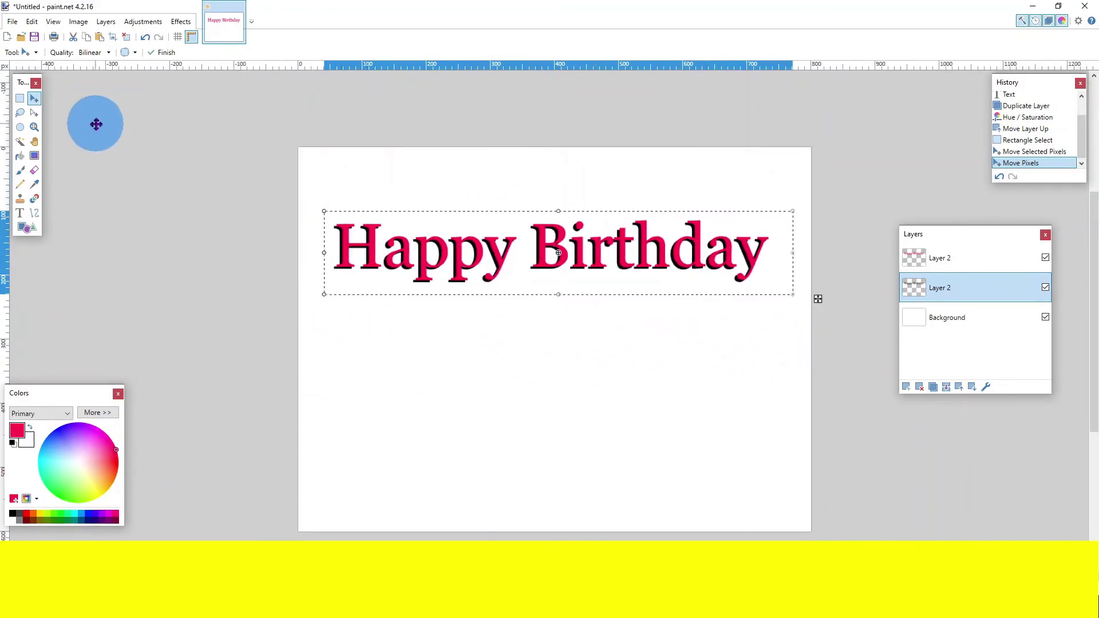
left_click(20, 100)
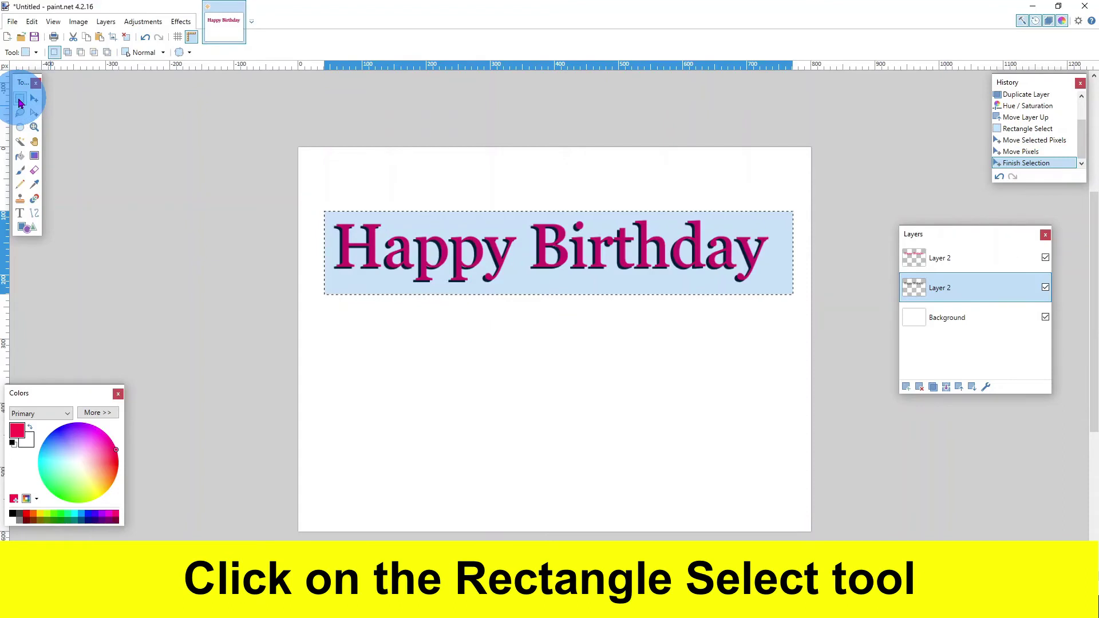
Step: Deselect, delete the white Background layer, and merge the red text down onto its shadow
left_click(31, 22)
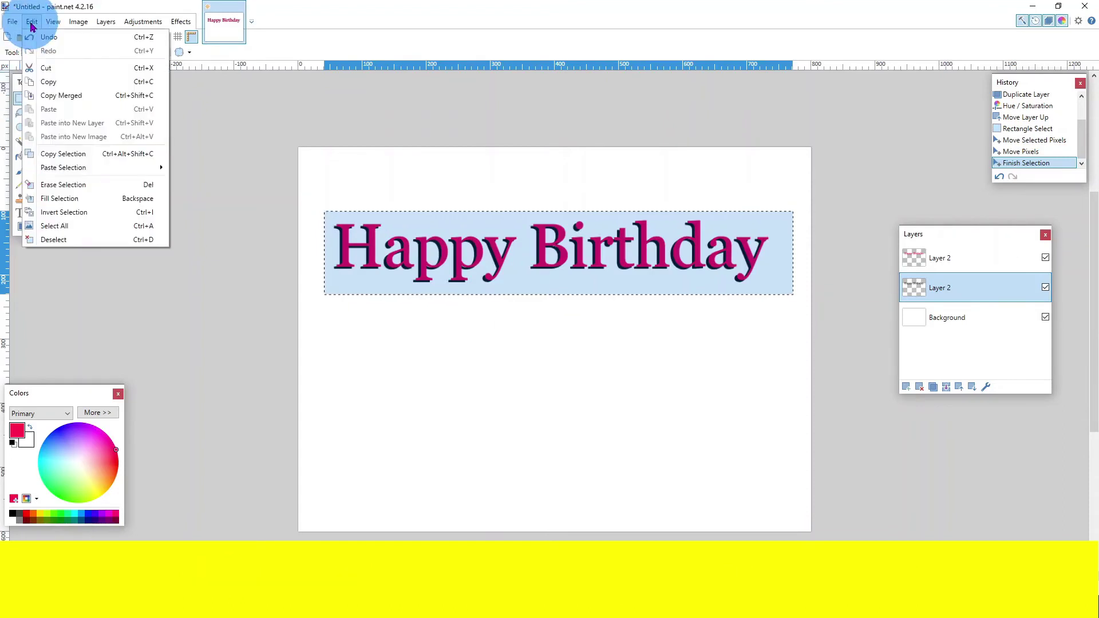
left_click(69, 241)
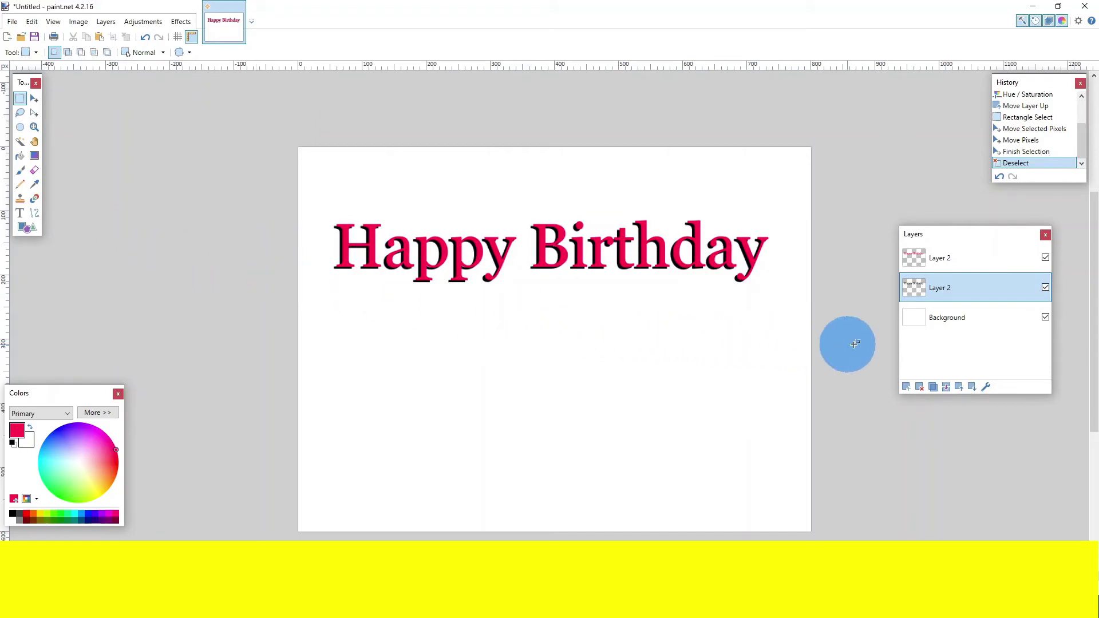
left_click(994, 317)
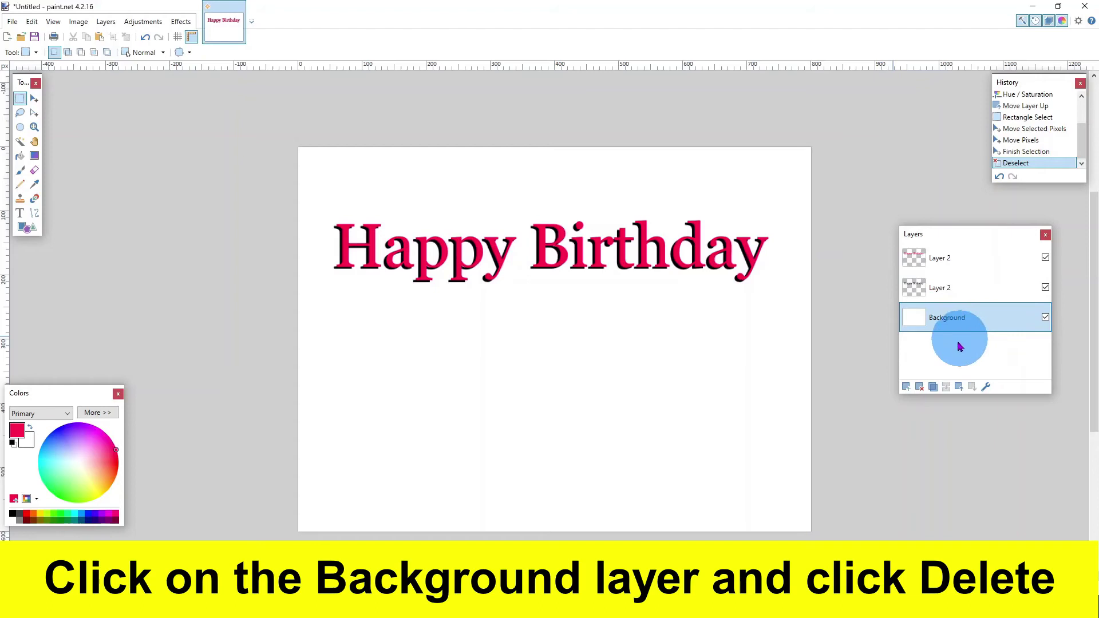
left_click(919, 388)
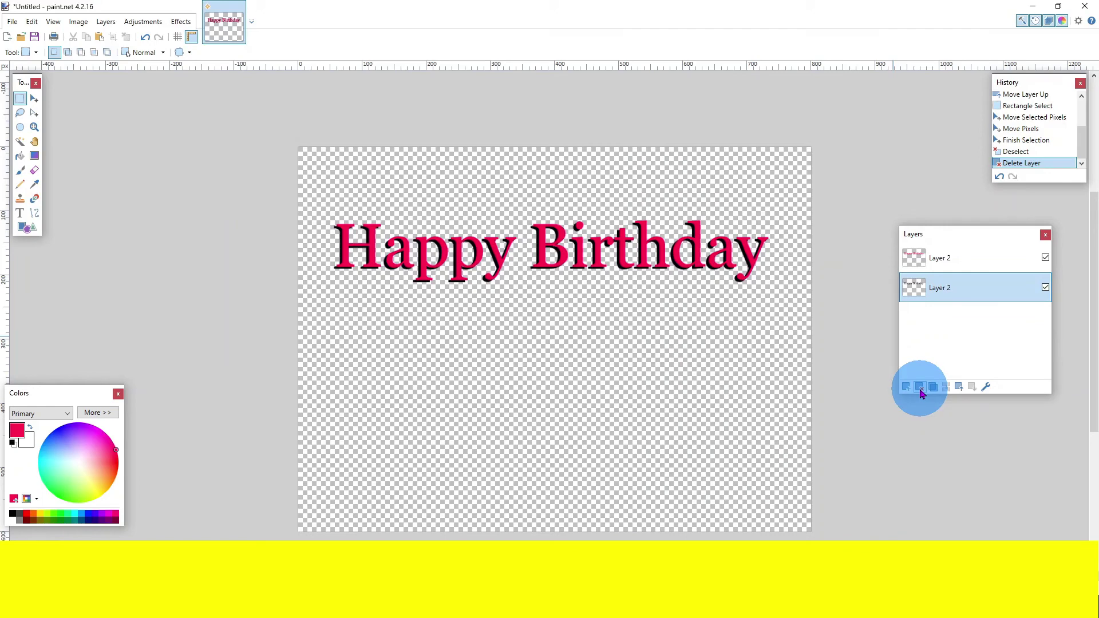
left_click(991, 265)
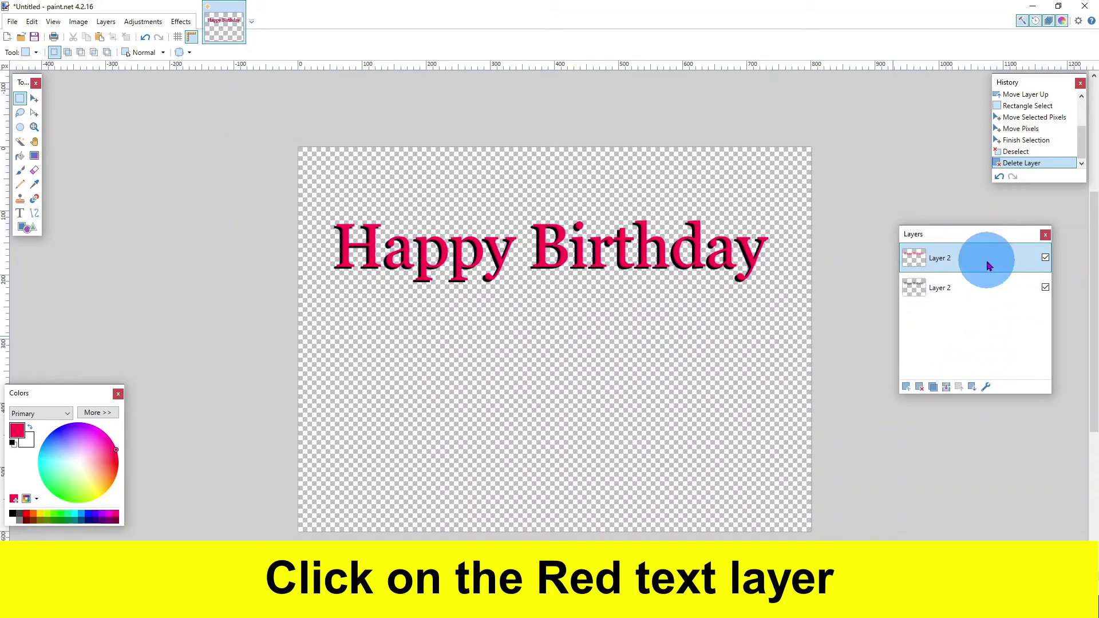
left_click(946, 388)
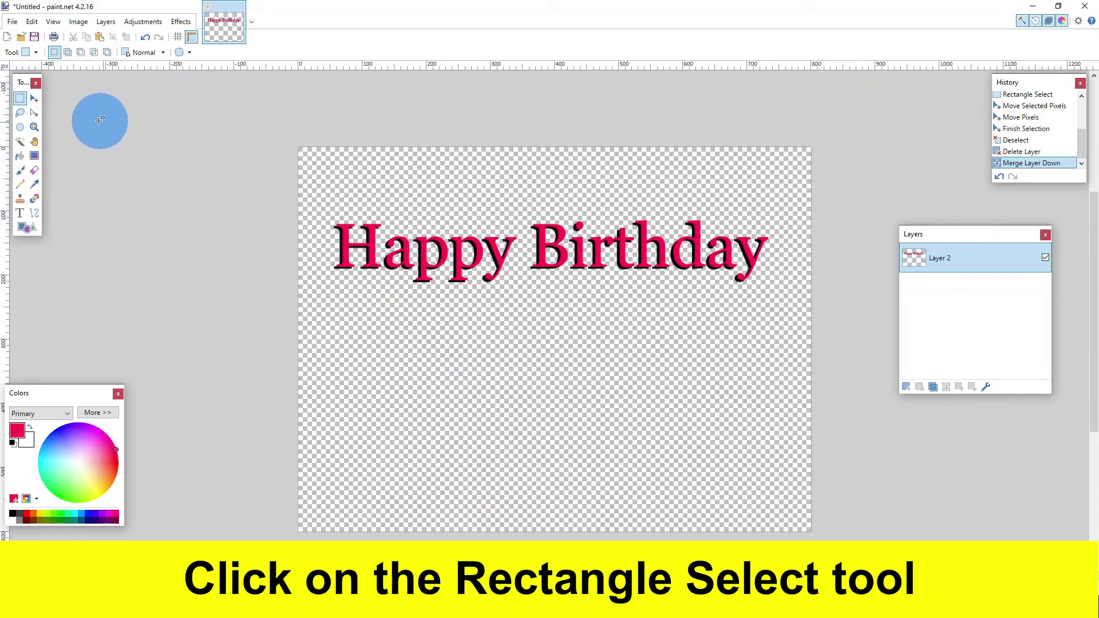
Step: Select a tight rectangle around the text and shadow and crop the canvas to it
left_click(20, 106)
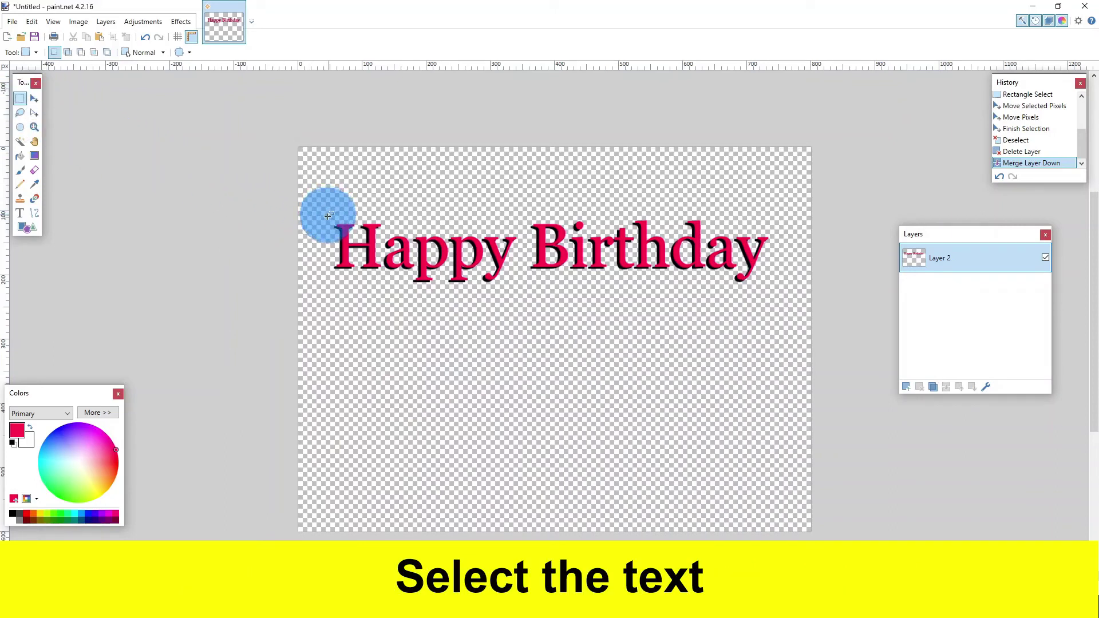
left_click_drag(321, 216, 782, 289)
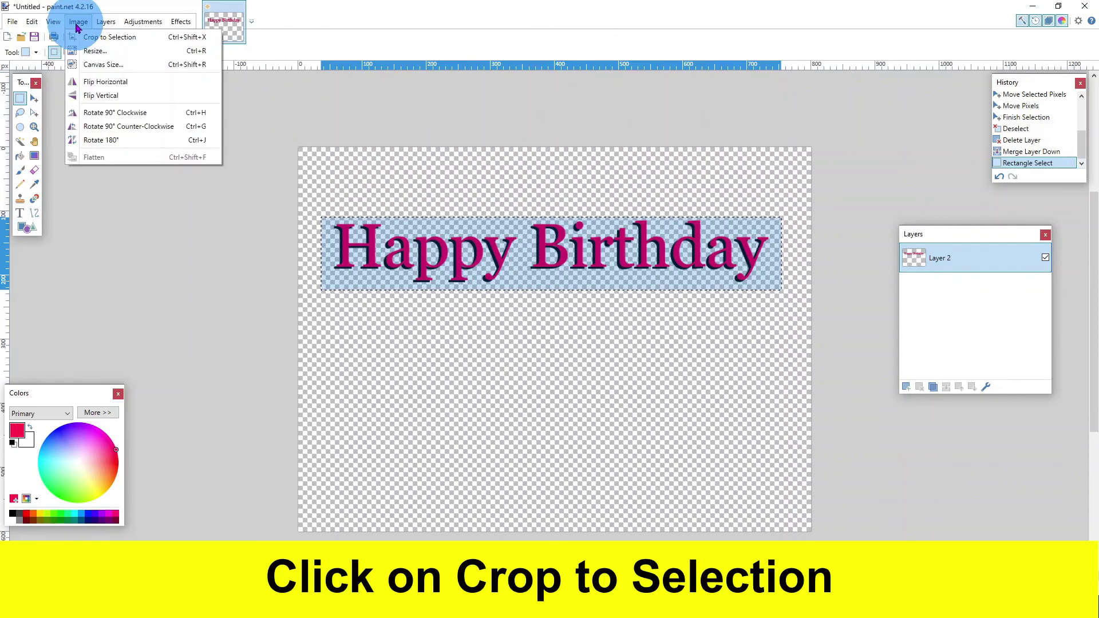
left_click(147, 43)
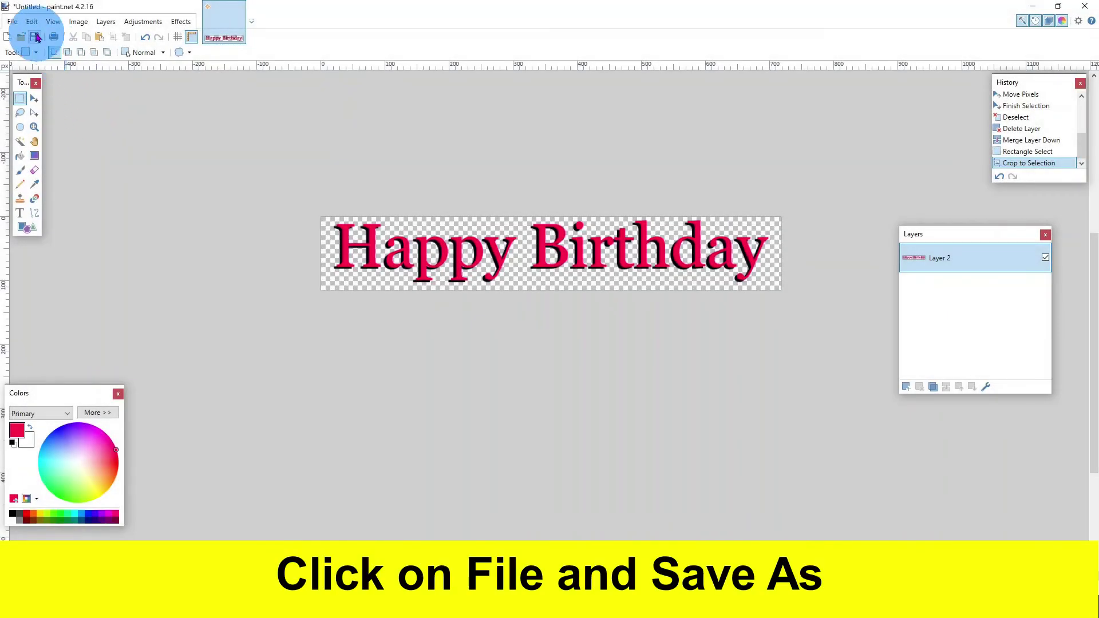
Step: Save the image as 'Happy Birthday Text.png' with the default PNG settings
left_click(12, 22)
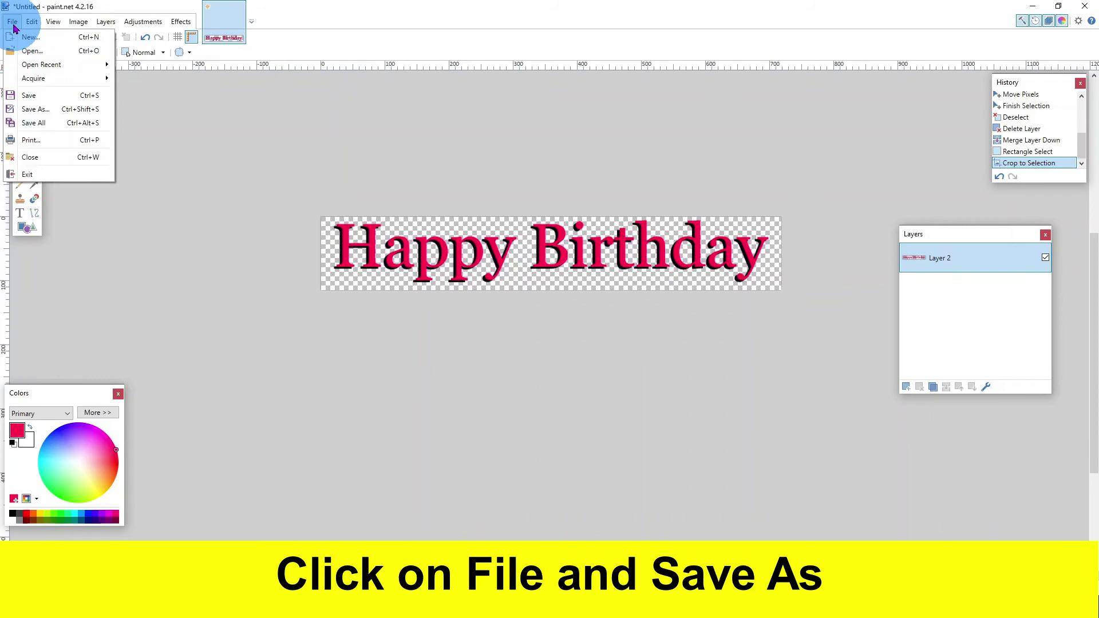
left_click(47, 115)
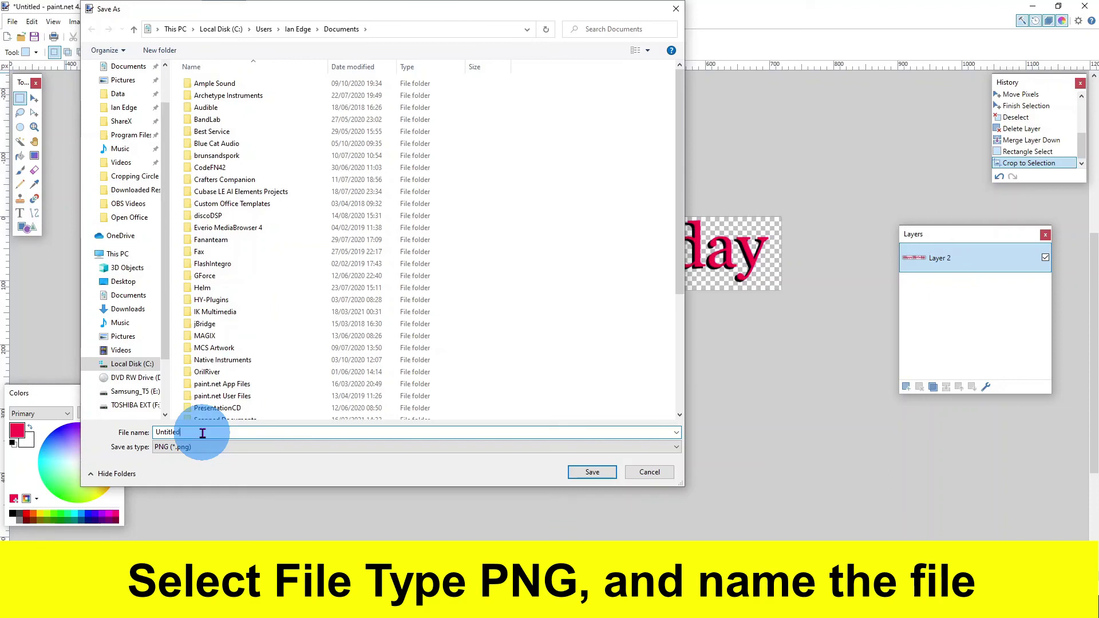
key("BackSpace")
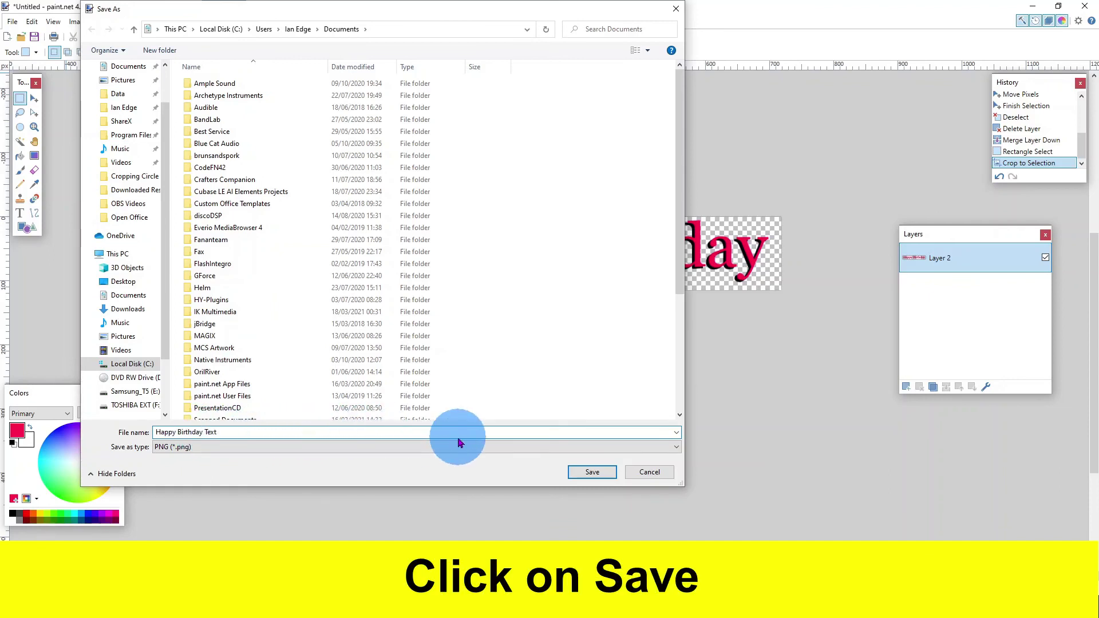
left_click(593, 472)
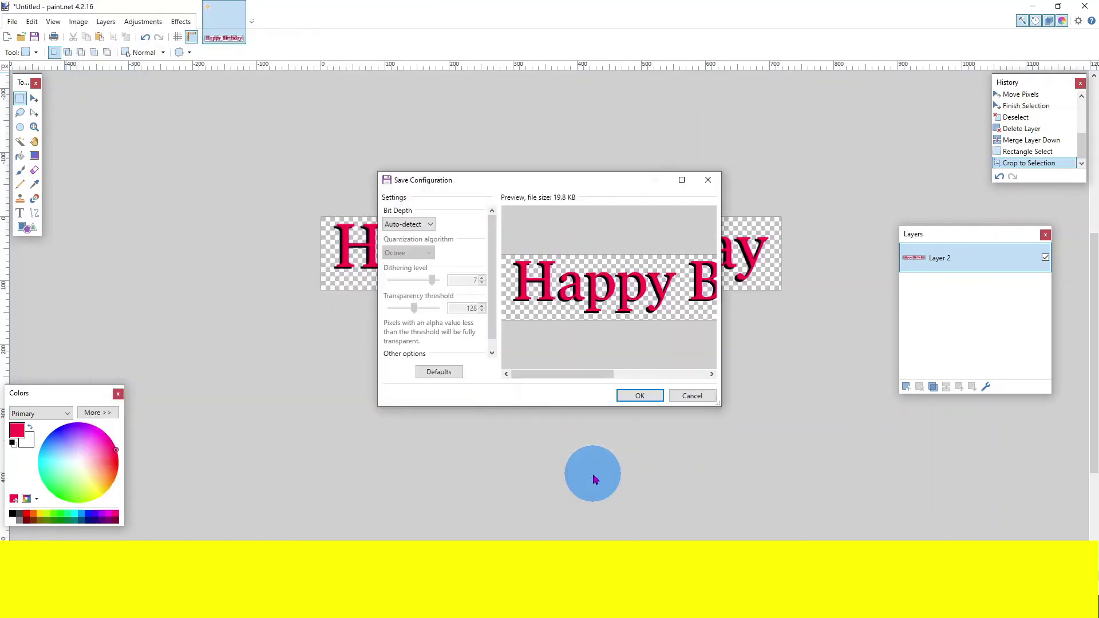
left_click(640, 396)
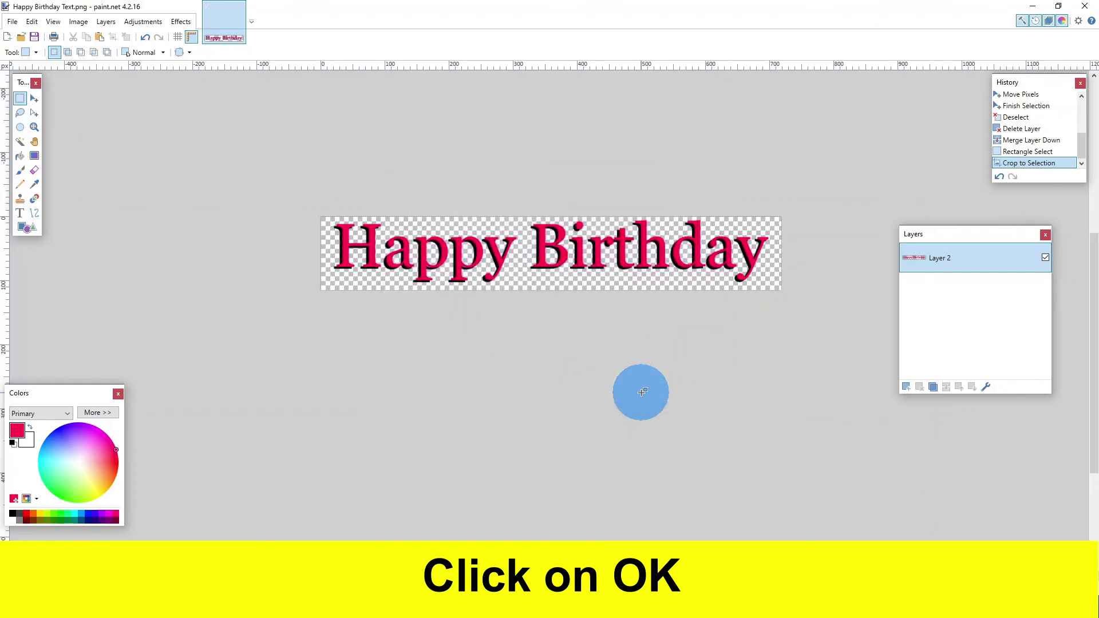